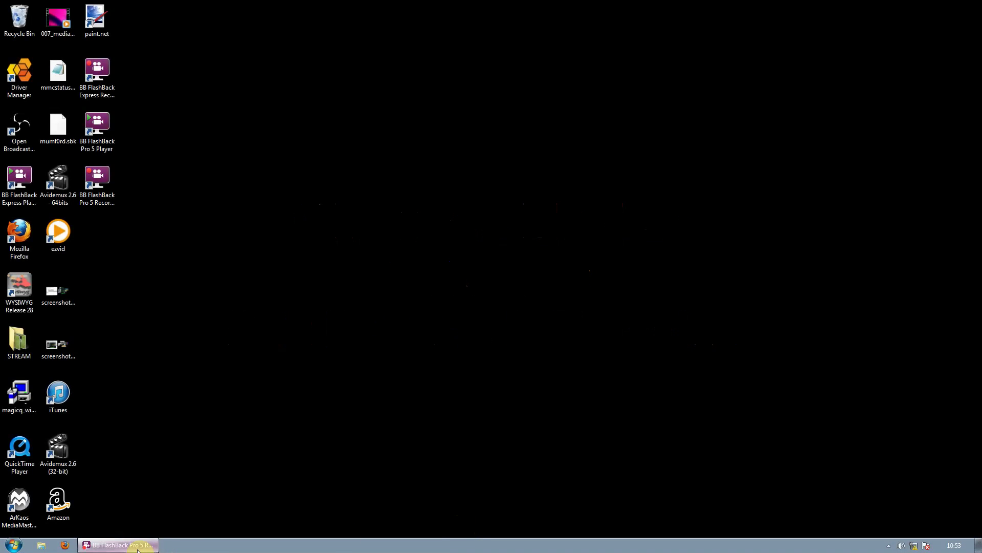
Step: Launch MagicQ PC from the ChamSys MagicQ folder in the Start menu's All Programs list
click(11, 548)
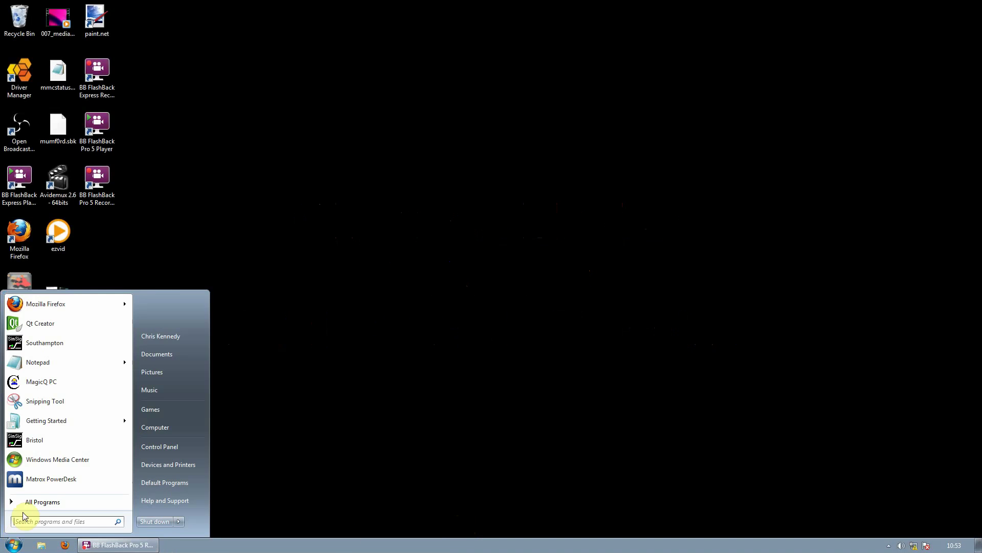
click(28, 504)
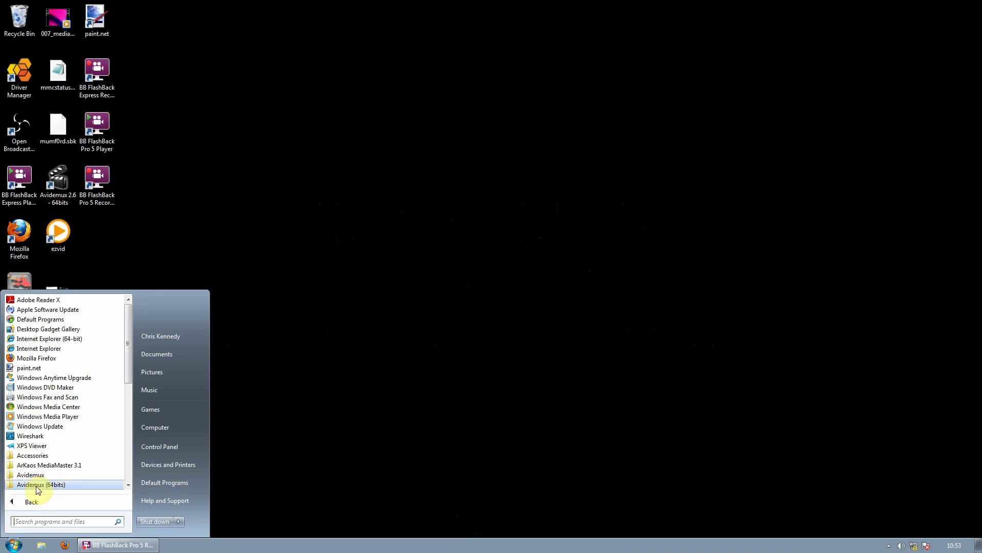
drag(126, 366, 132, 401)
click(77, 435)
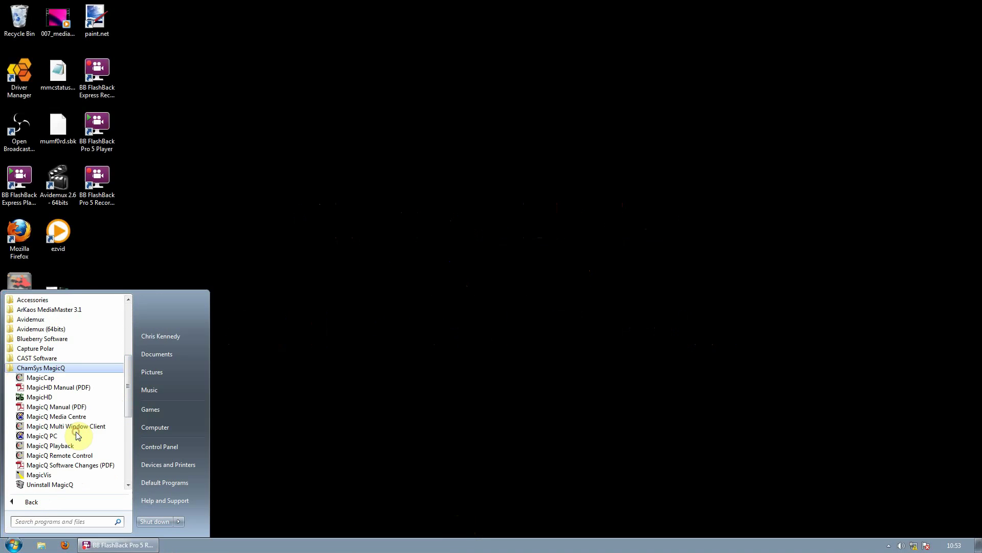
click(79, 436)
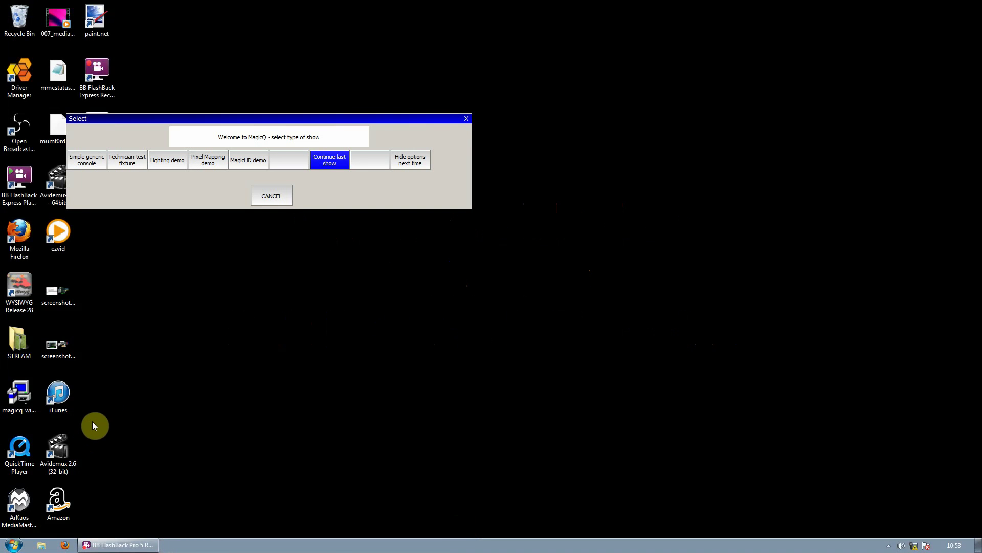
Step: Choose 'Continue last show' in the welcome dialog to load the Lighting demo show
click(170, 162)
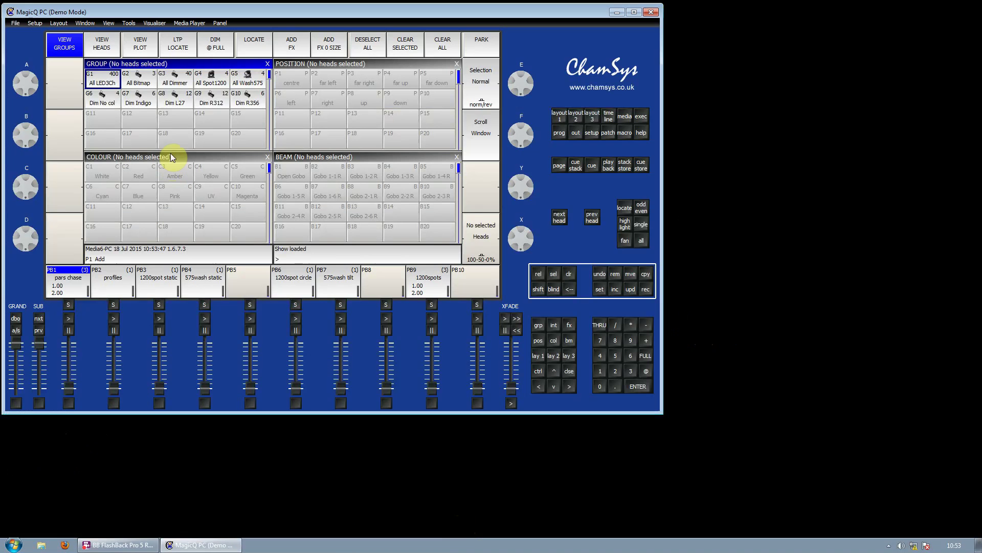
Step: Open View Visualiser, then enlarge and reposition the Visualiser window beside the console
click(155, 24)
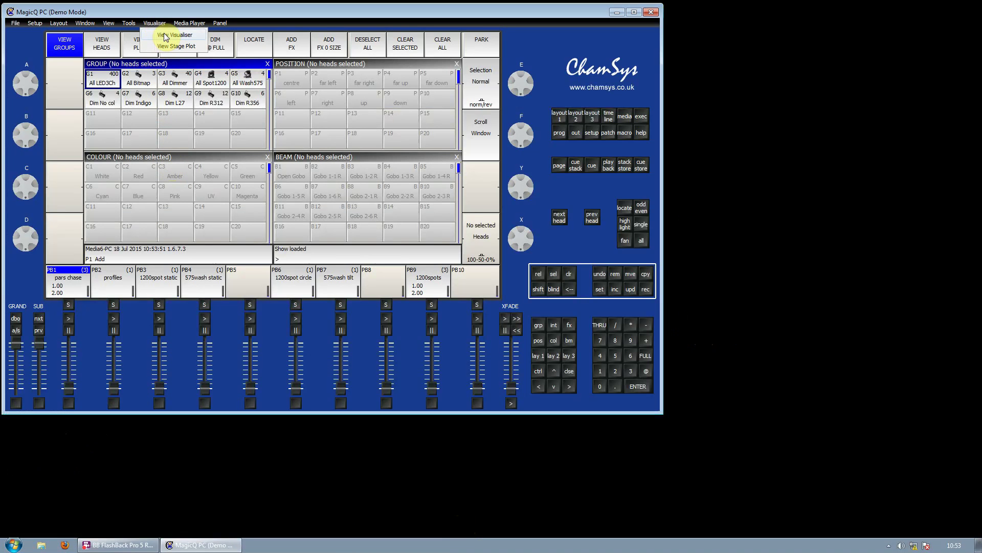
click(165, 35)
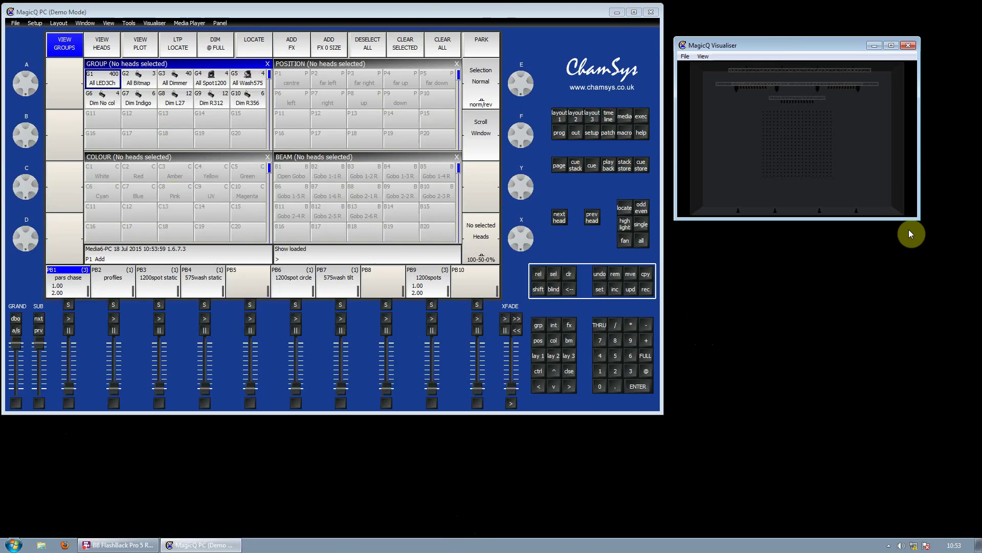
drag(920, 219, 946, 239)
drag(850, 47, 851, 20)
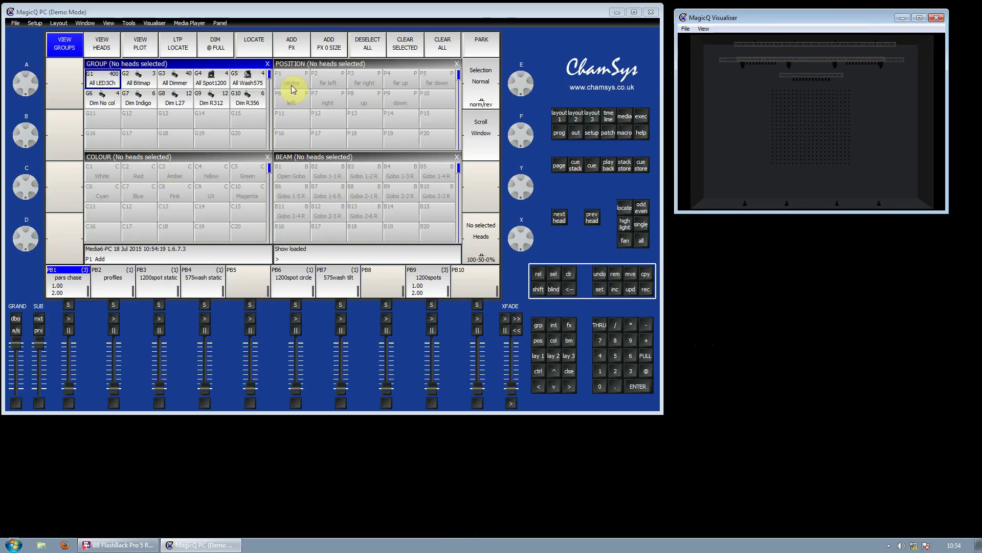
Step: Select group G4 All Spot1200 and locate the four heads at 100% intensity
click(226, 80)
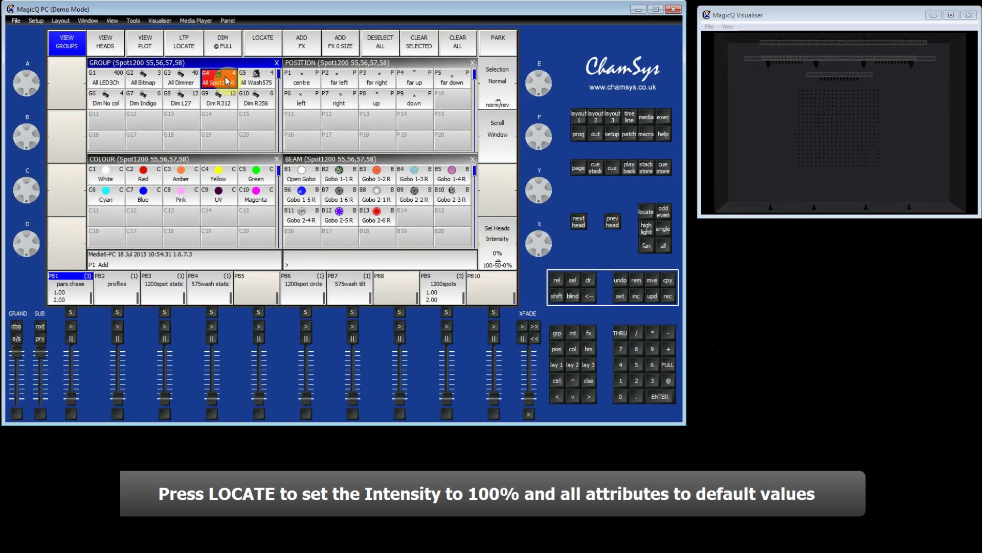
click(259, 47)
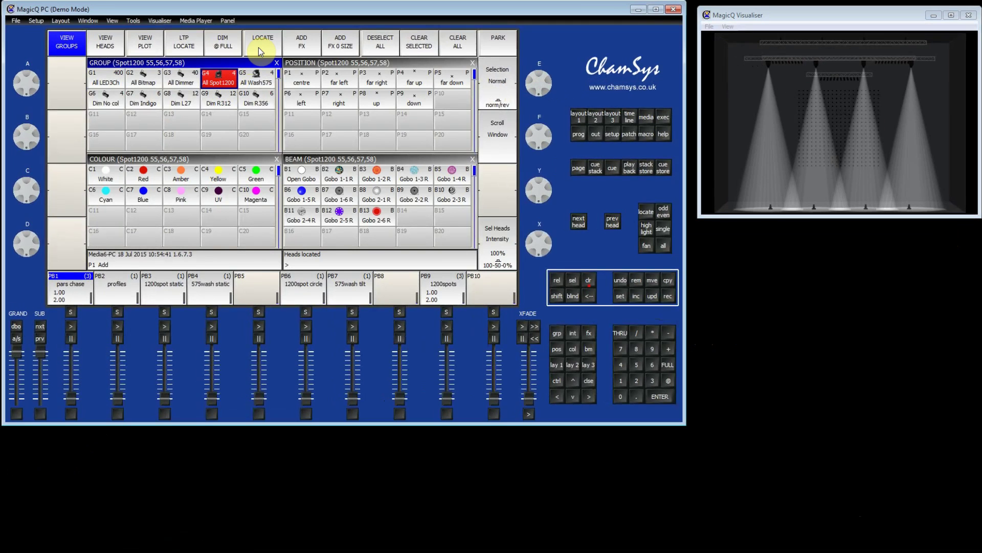
Step: Try the C4 Yellow and C5 Green palettes, then bring Cyan back to 100%
click(214, 179)
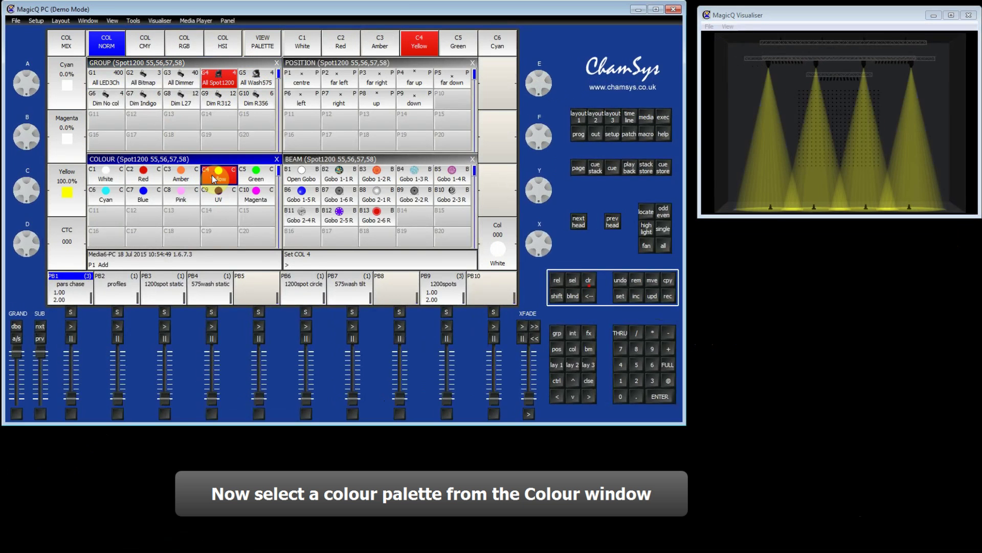
click(253, 178)
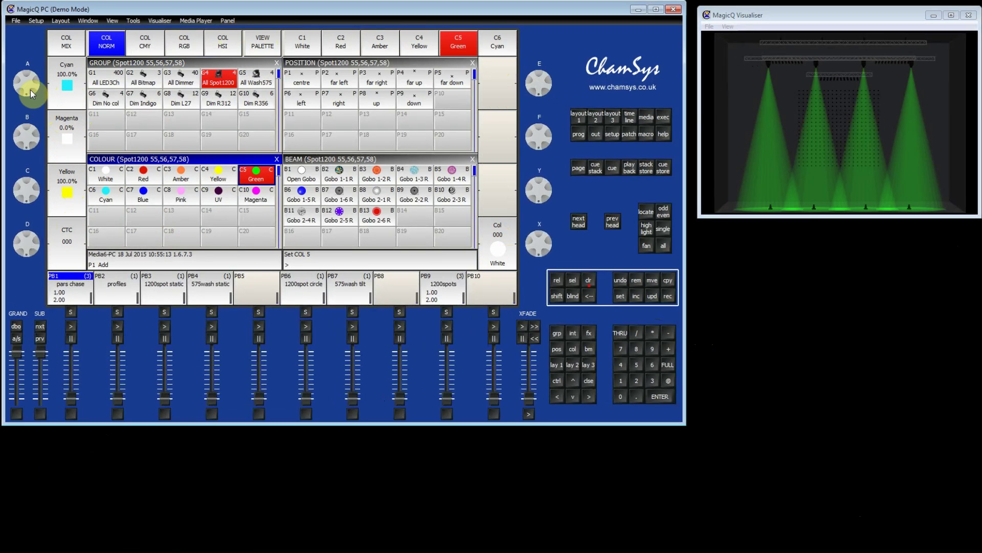
mouse_move(27, 90)
mouse_down()
mouse_move(23, 33)
mouse_move(26, 84)
mouse_up()
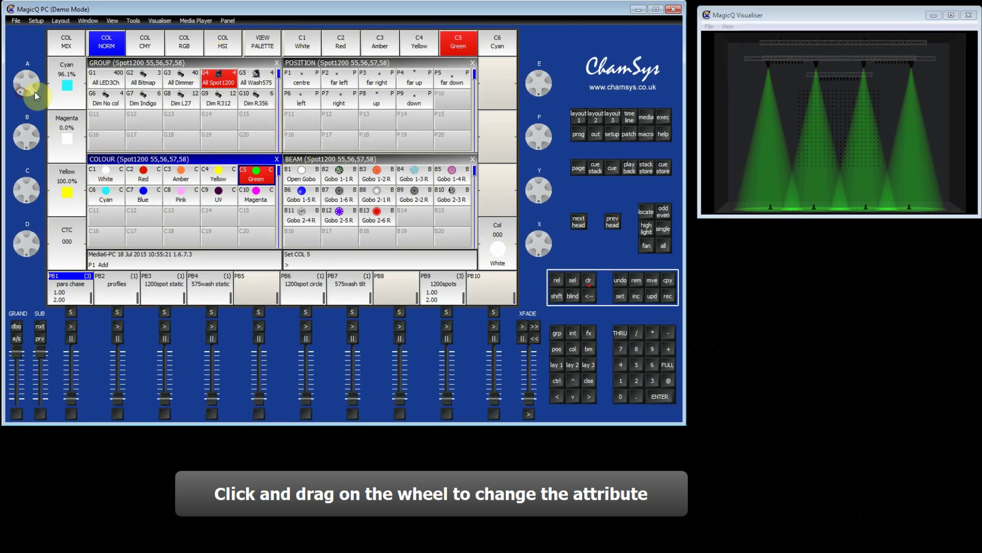
click(65, 95)
click(65, 96)
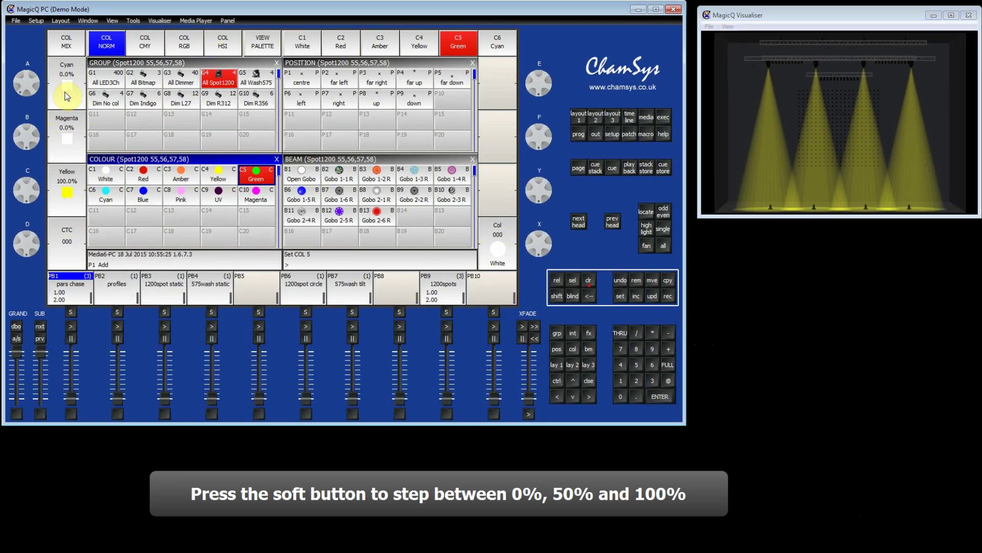
click(65, 96)
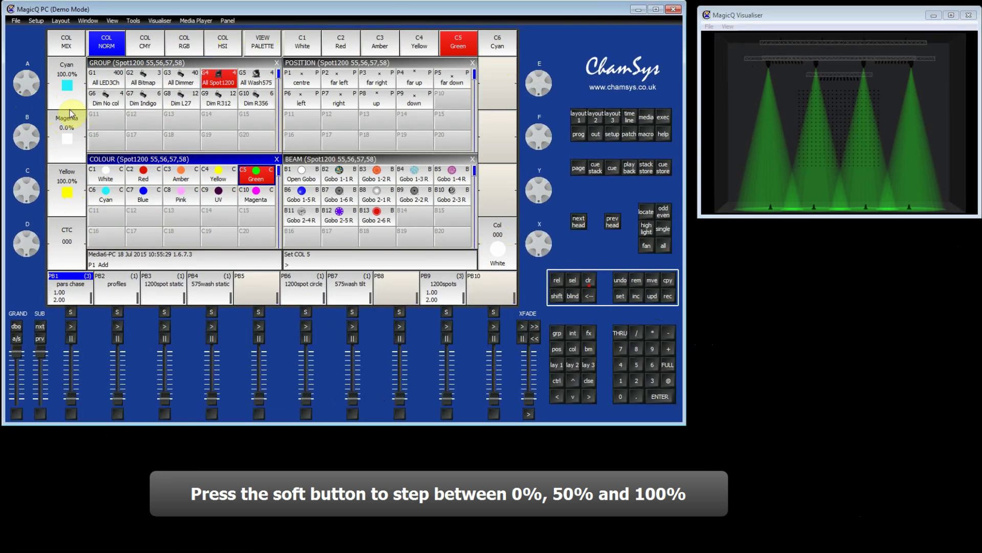
Step: Set Magenta and Yellow to 0% so the beams shine pure cyan
click(70, 155)
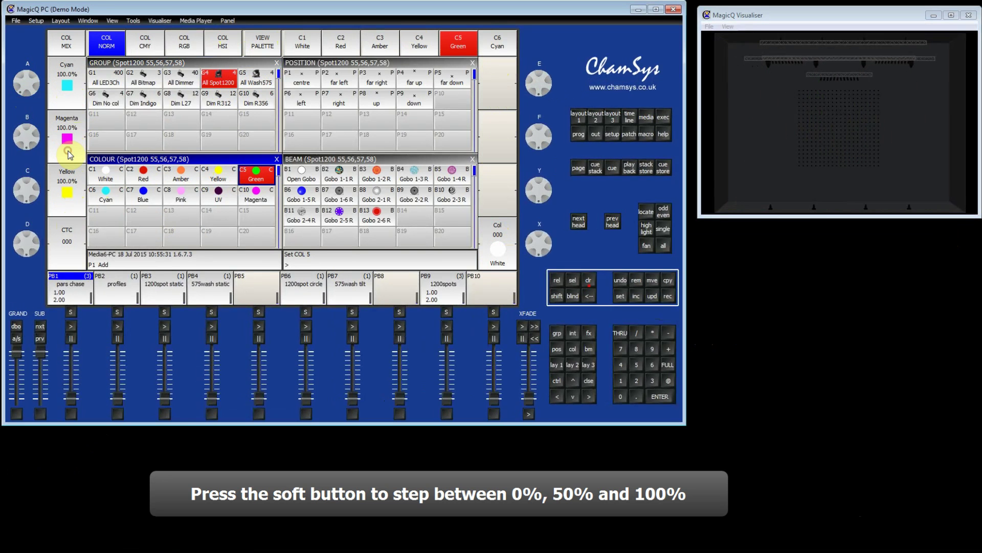
click(70, 156)
click(69, 157)
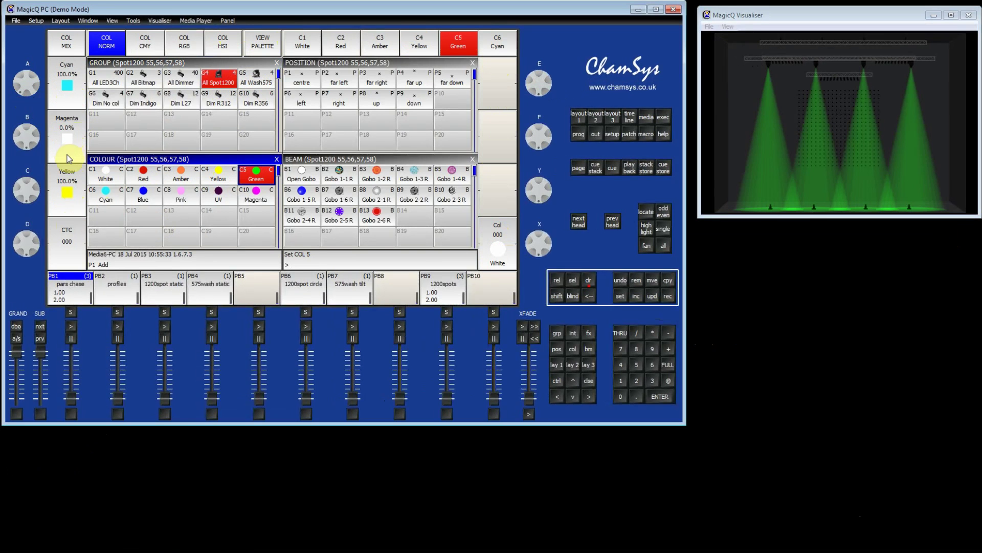
click(74, 198)
click(75, 199)
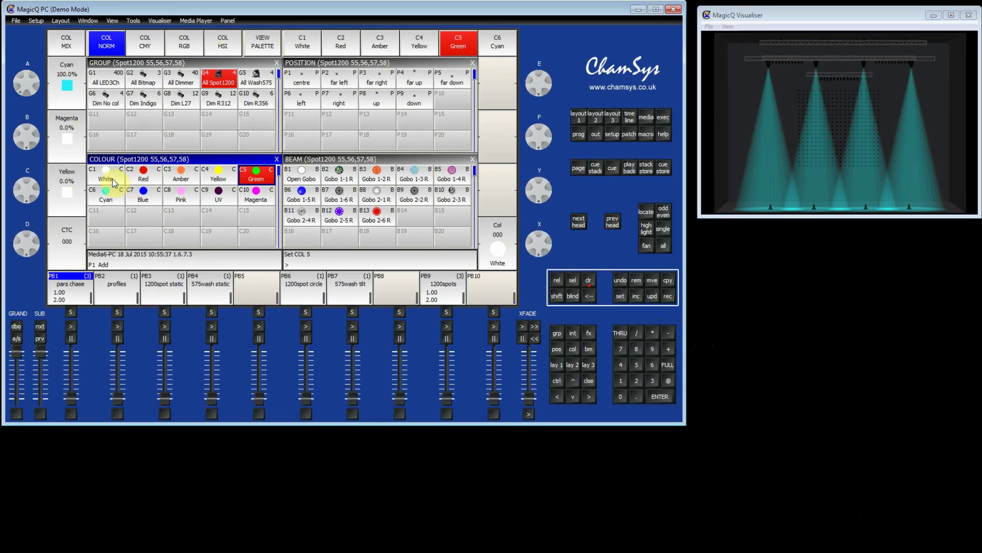
Step: Apply palettes C1 White and P8 up, then set Tilt to 62 and Pan to 0
click(112, 182)
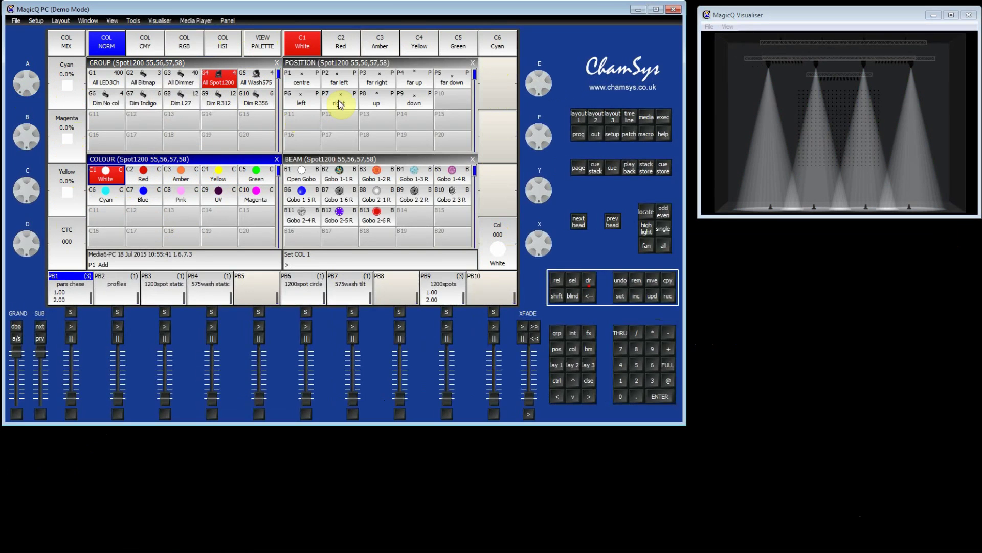
click(383, 99)
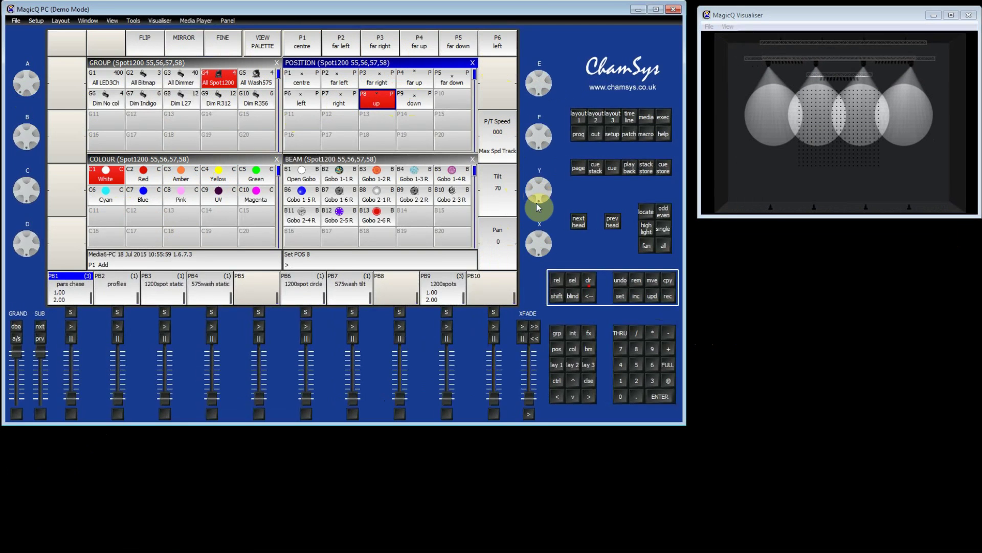
mouse_move(542, 193)
mouse_down()
mouse_move(539, 164)
mouse_move(541, 186)
mouse_up()
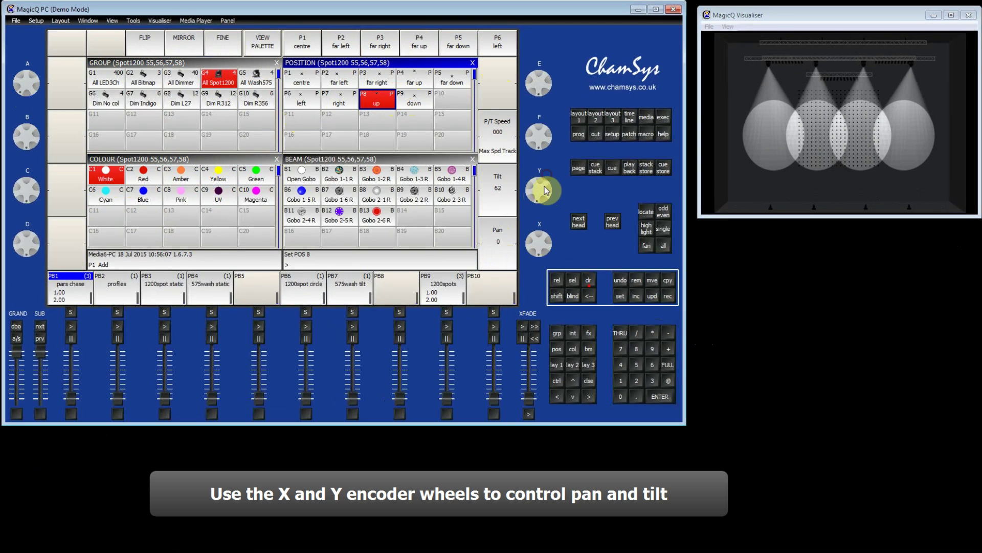
mouse_move(544, 225)
mouse_down()
mouse_move(544, 246)
mouse_move(540, 207)
mouse_move(543, 245)
mouse_move(533, 232)
mouse_up()
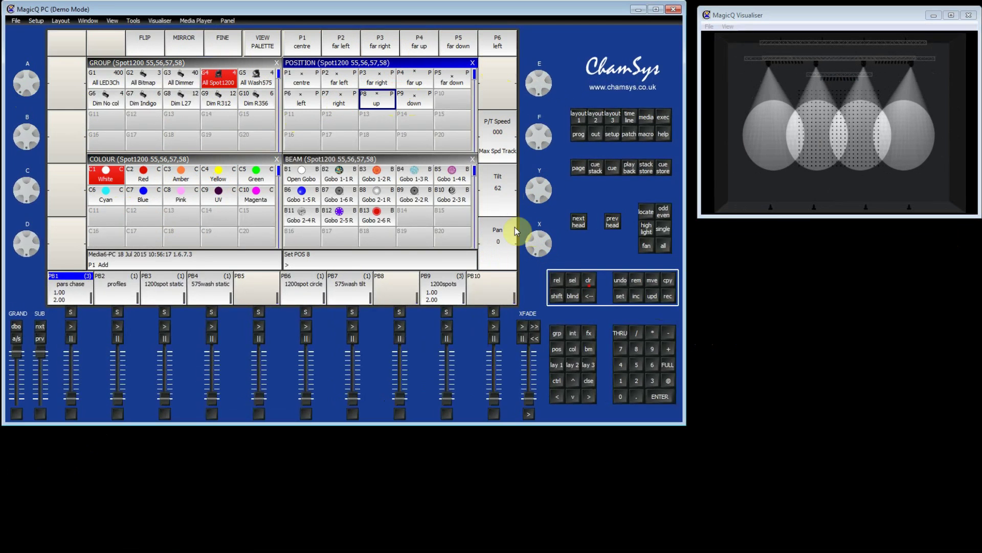
Step: Cycle through Gobo 1-1R, 1-2R and 1-3R palettes, then dial Gobo 1 to Open Gobo (005)
click(346, 177)
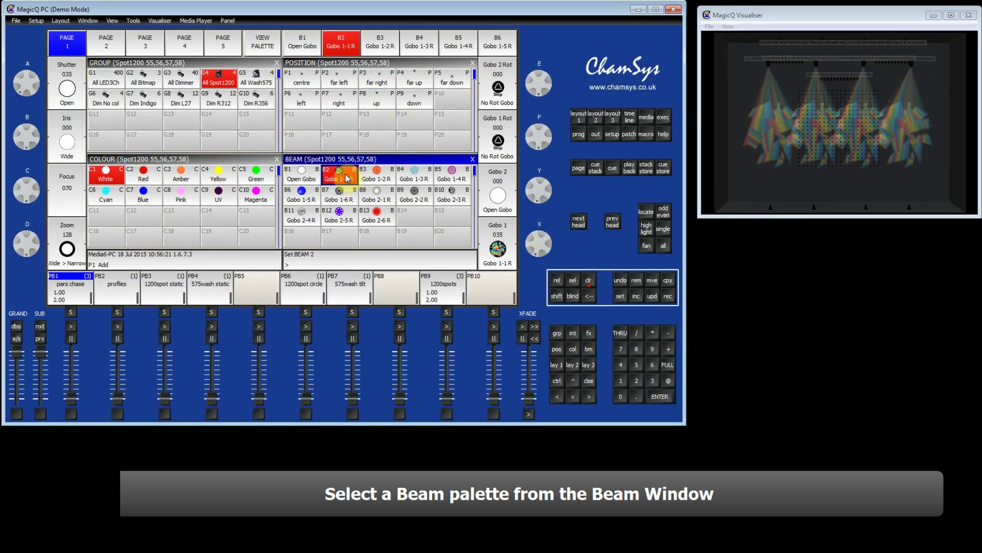
click(377, 176)
click(414, 176)
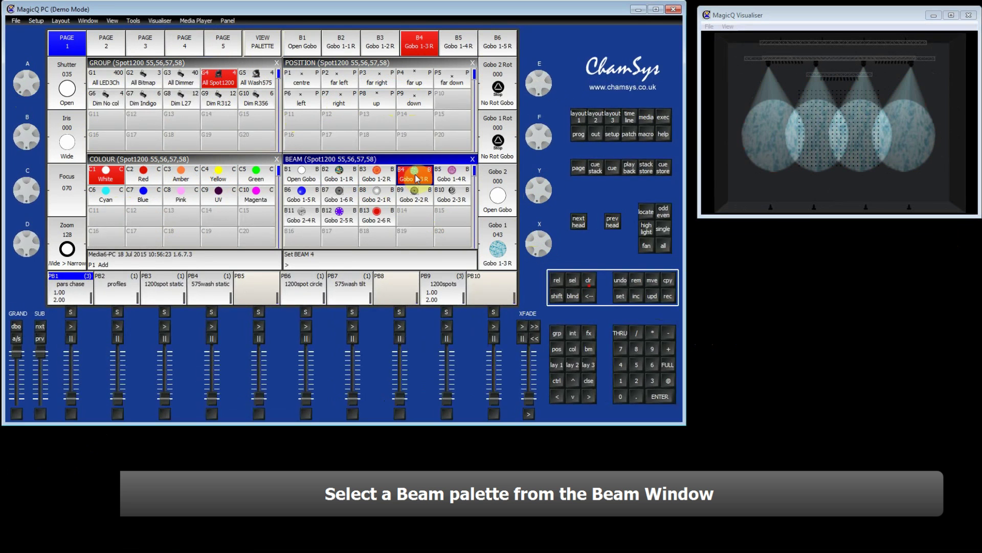
click(381, 179)
click(340, 177)
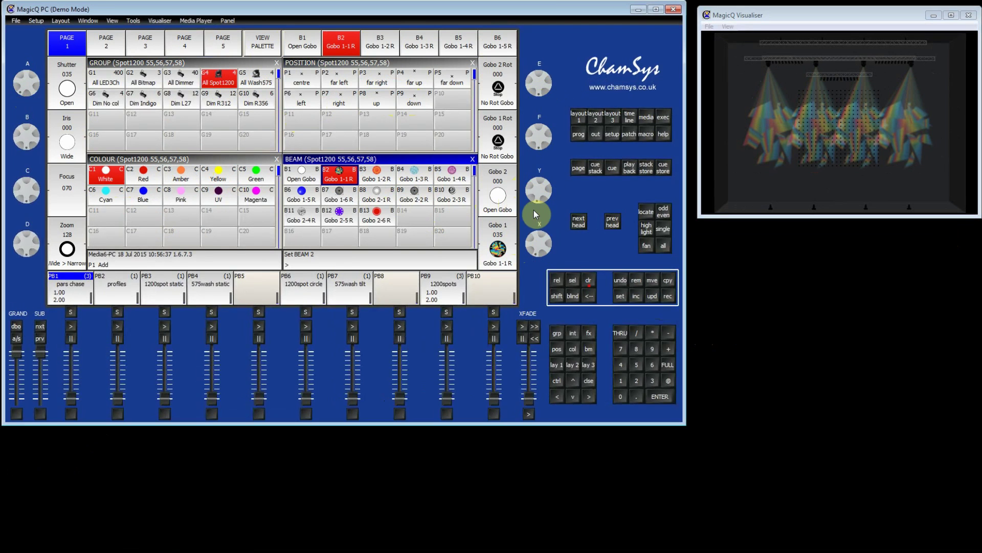
mouse_move(539, 233)
mouse_down()
mouse_move(543, 259)
mouse_move(541, 219)
mouse_up()
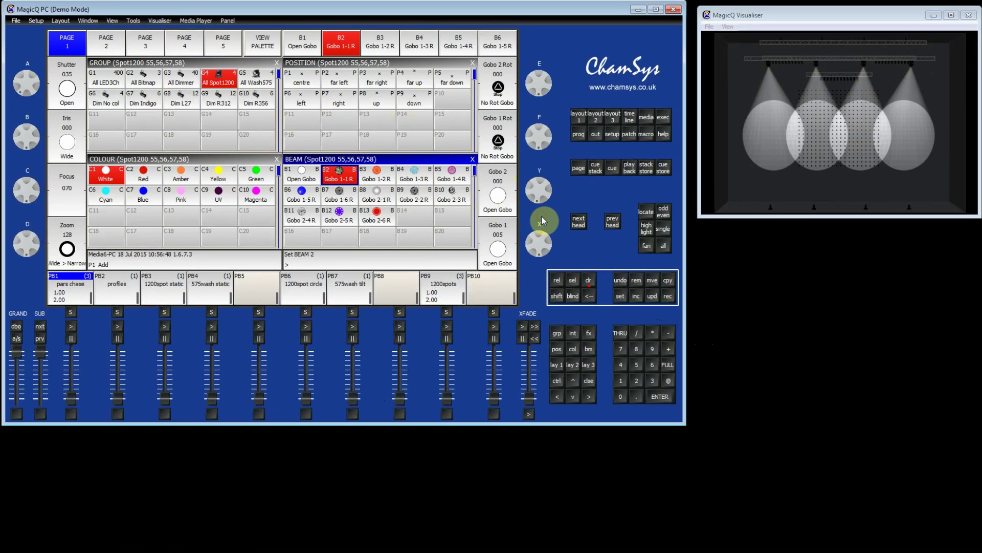
click(505, 262)
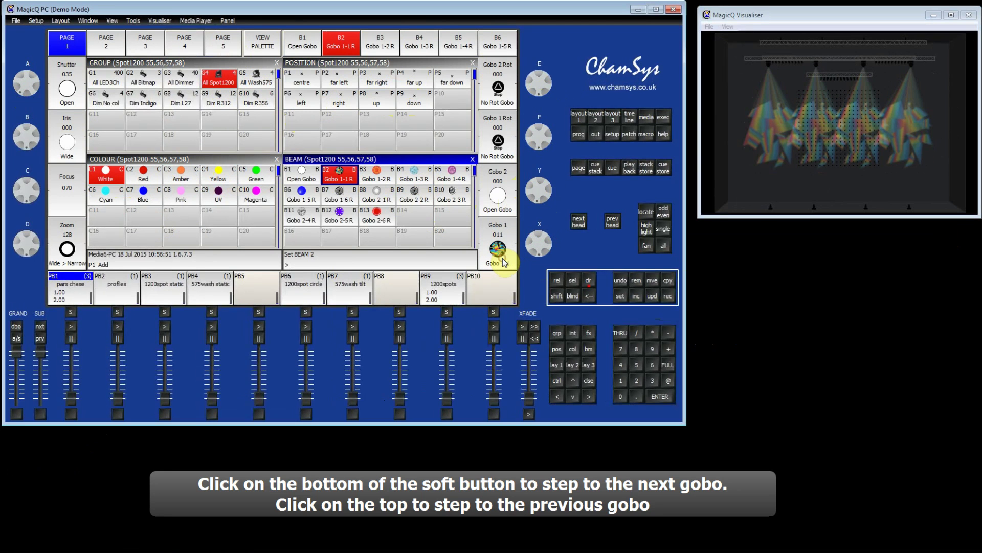
click(505, 263)
click(508, 259)
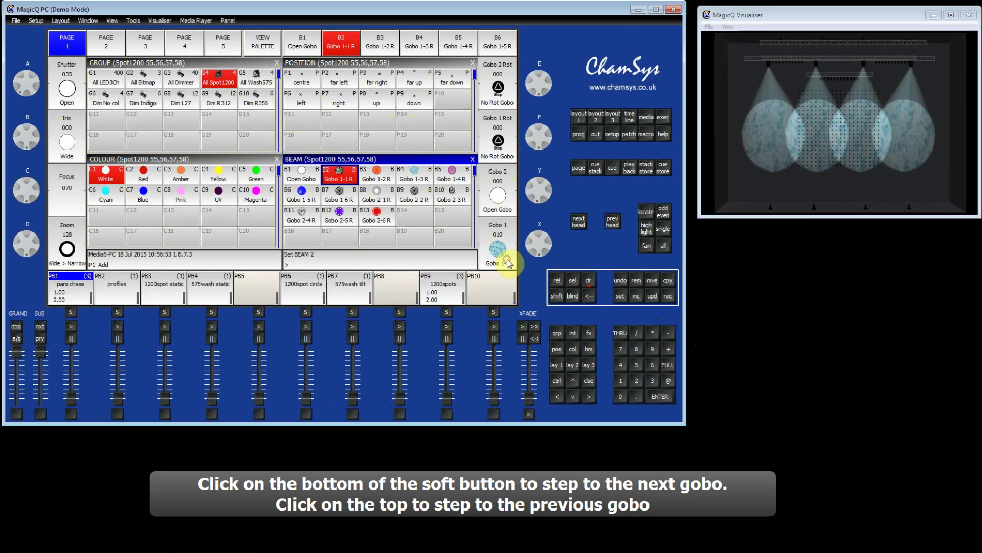
click(508, 260)
click(507, 260)
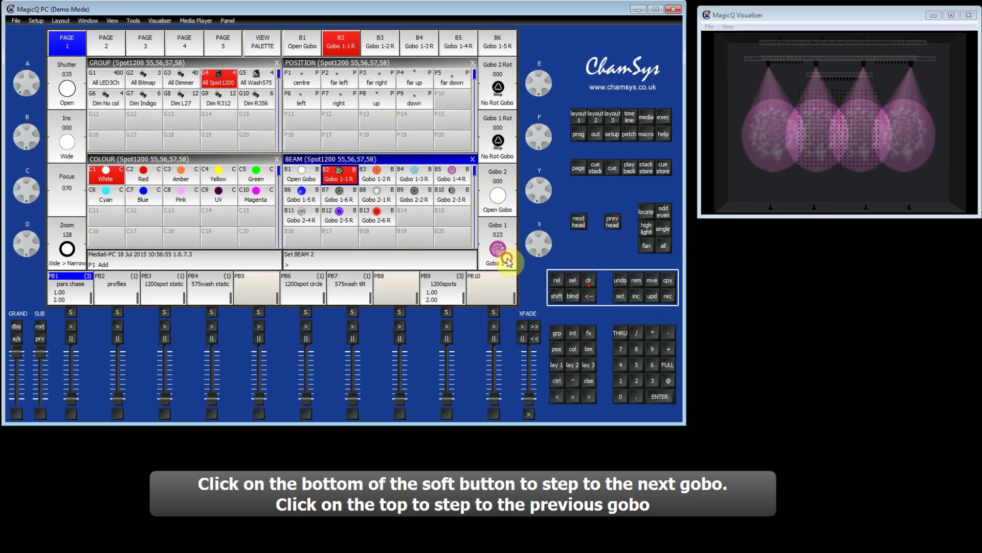
click(508, 260)
click(508, 260)
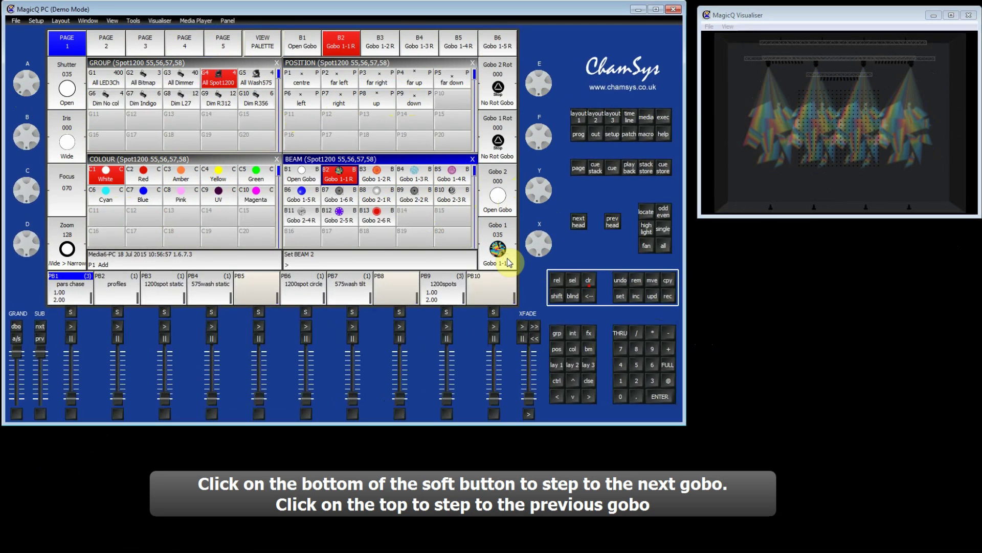
click(509, 233)
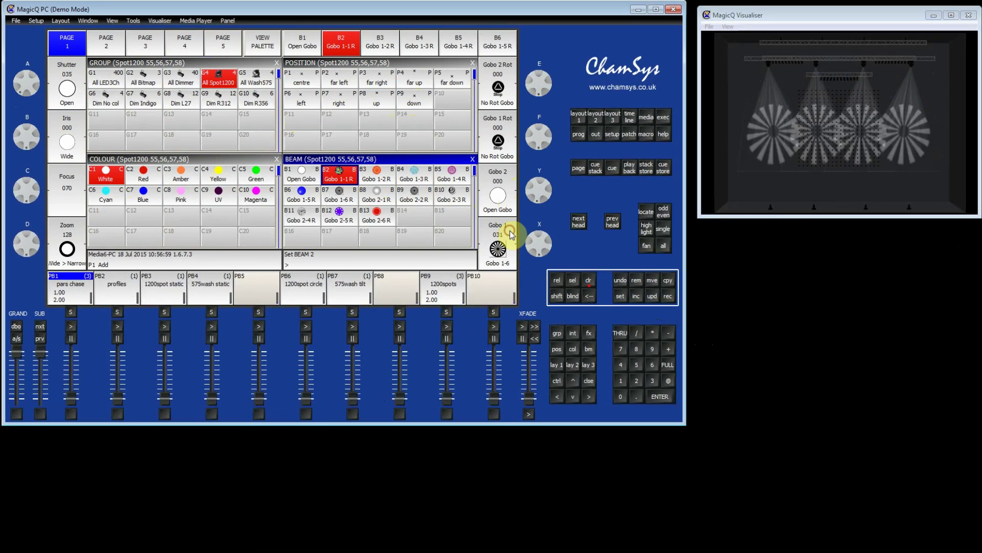
click(510, 233)
click(510, 233)
click(510, 233)
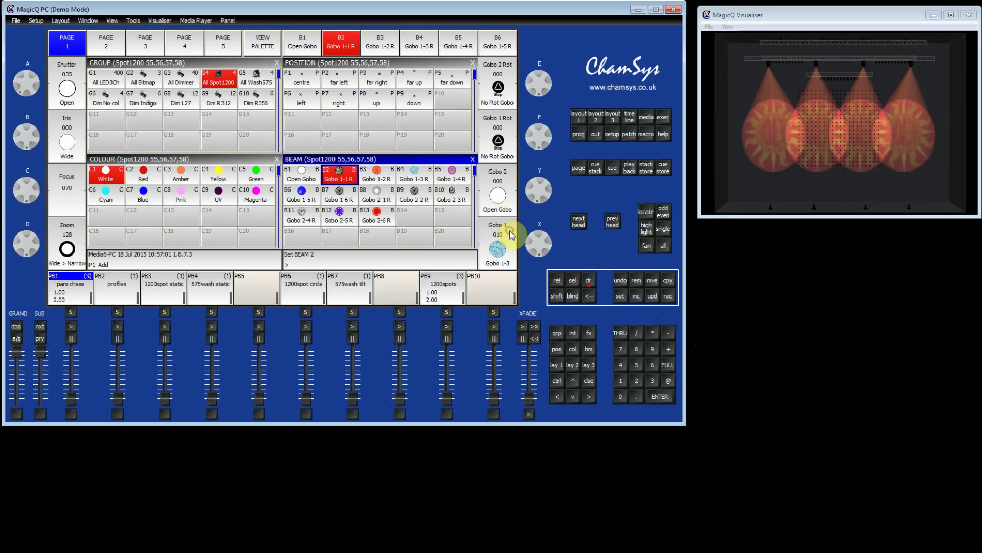
click(509, 233)
click(510, 233)
click(509, 233)
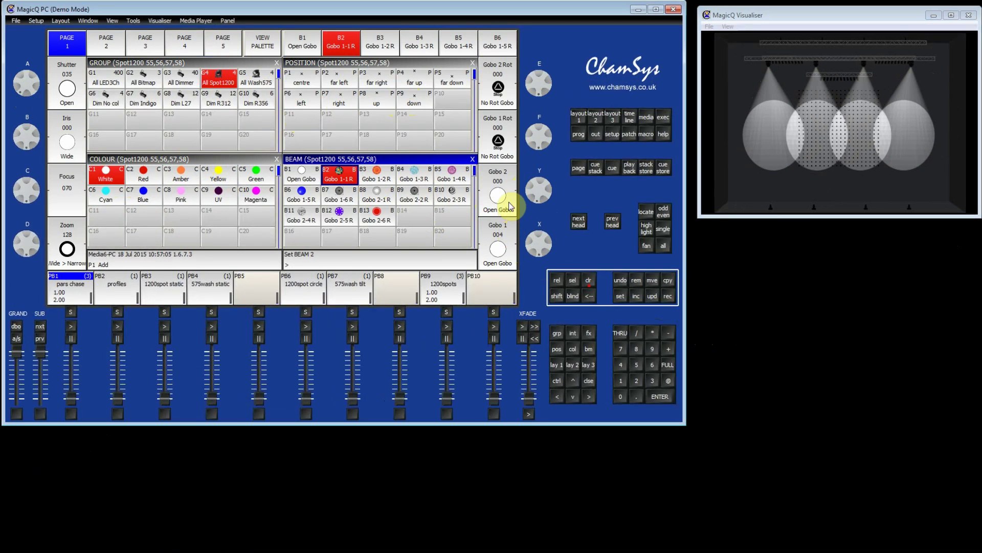
click(510, 208)
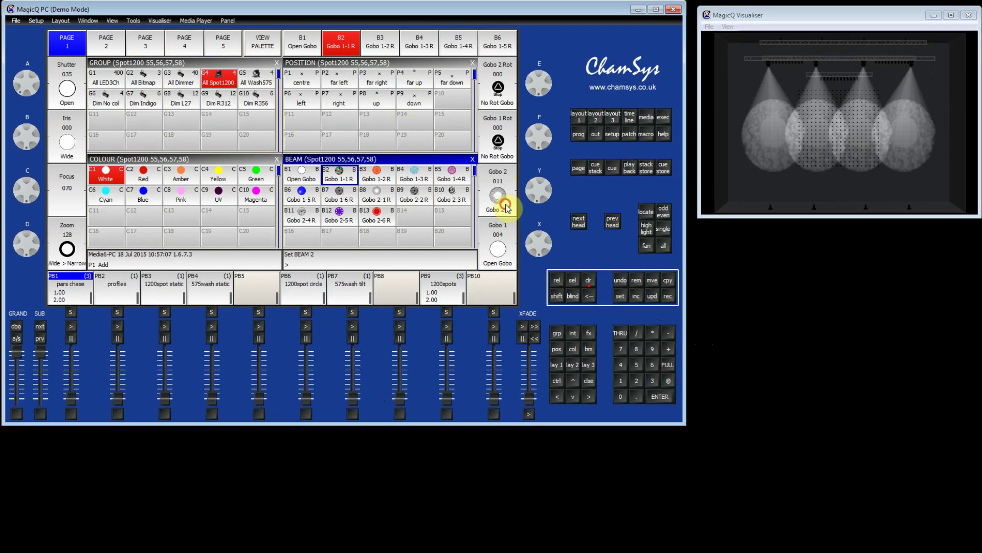
click(508, 208)
click(507, 208)
click(507, 208)
click(507, 208)
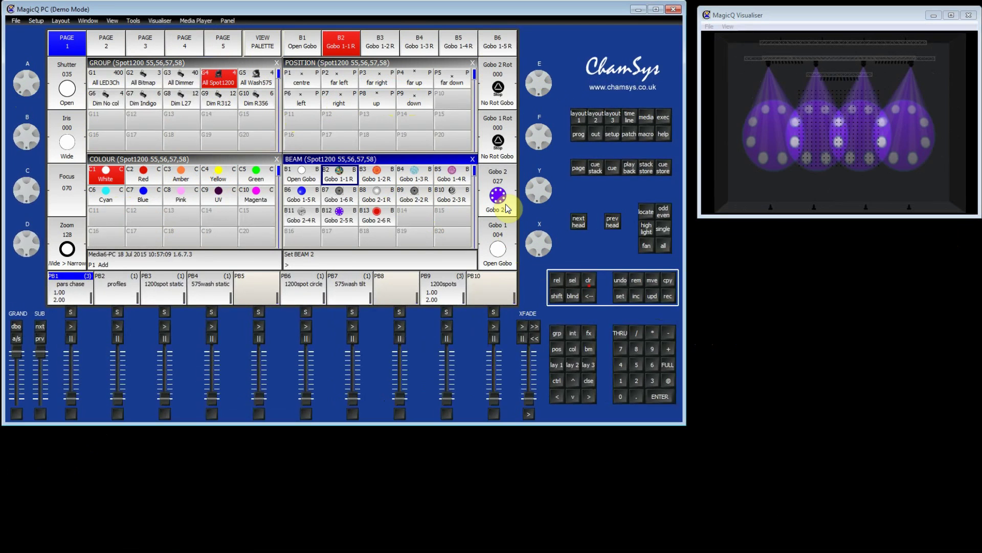
click(508, 208)
click(508, 208)
click(508, 208)
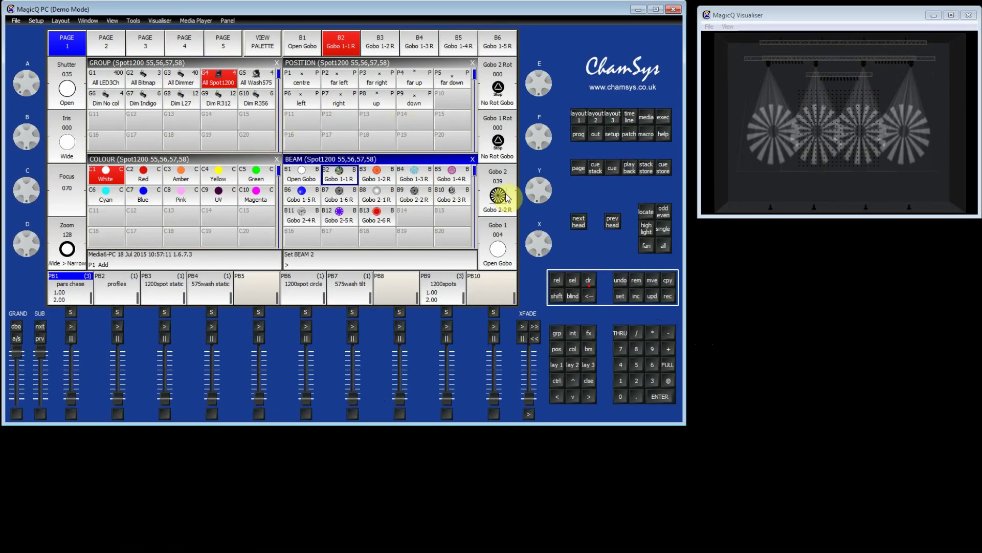
click(506, 180)
click(506, 179)
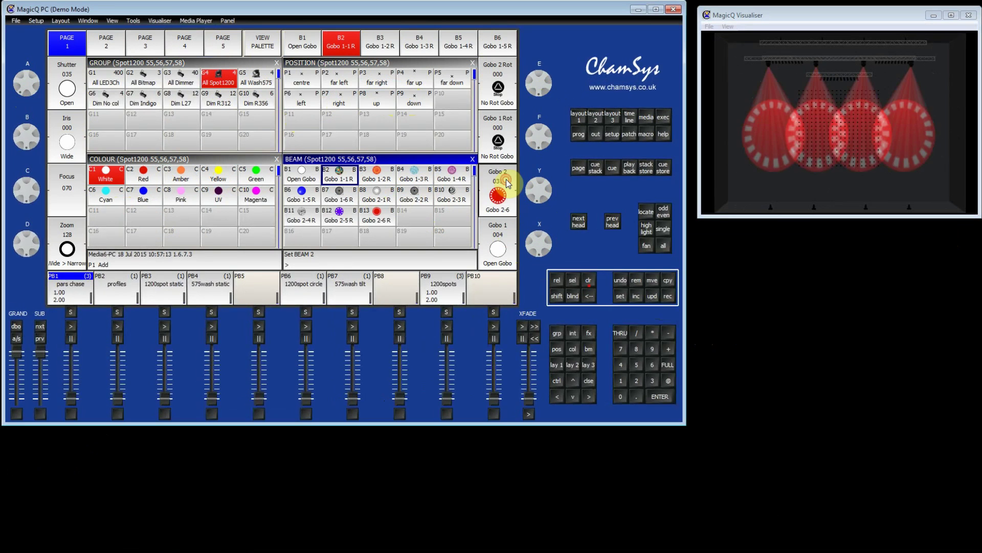
click(506, 179)
click(506, 179)
click(506, 179)
click(506, 179)
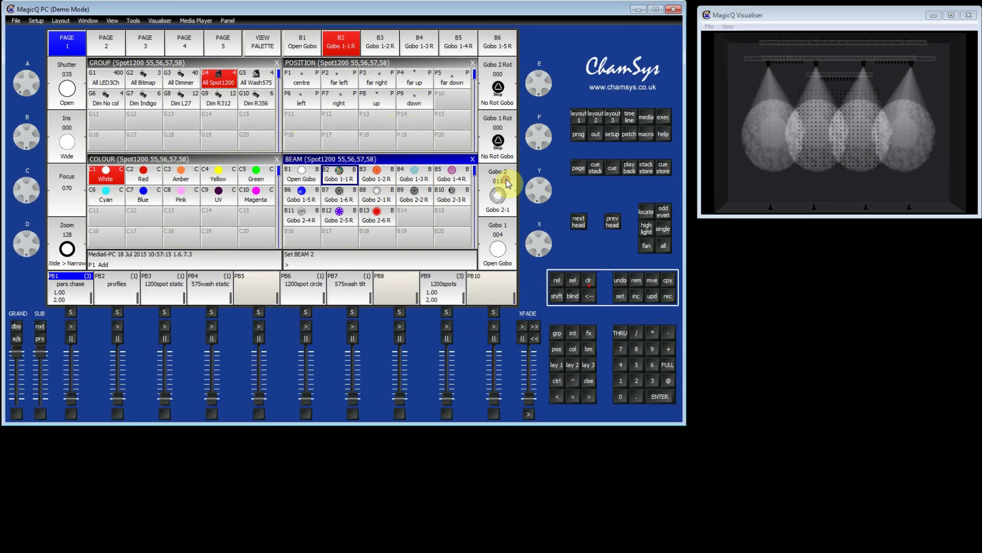
click(506, 179)
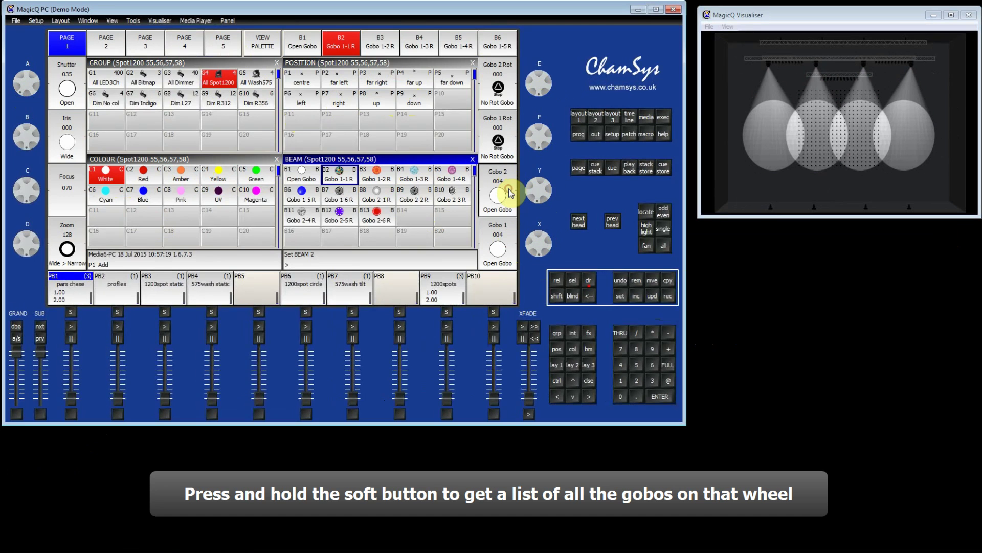
Step: Pick Gobo 2-5, then Gobo 2-6 from the Gobo 2 list, leaving the wheel at 031
click(511, 193)
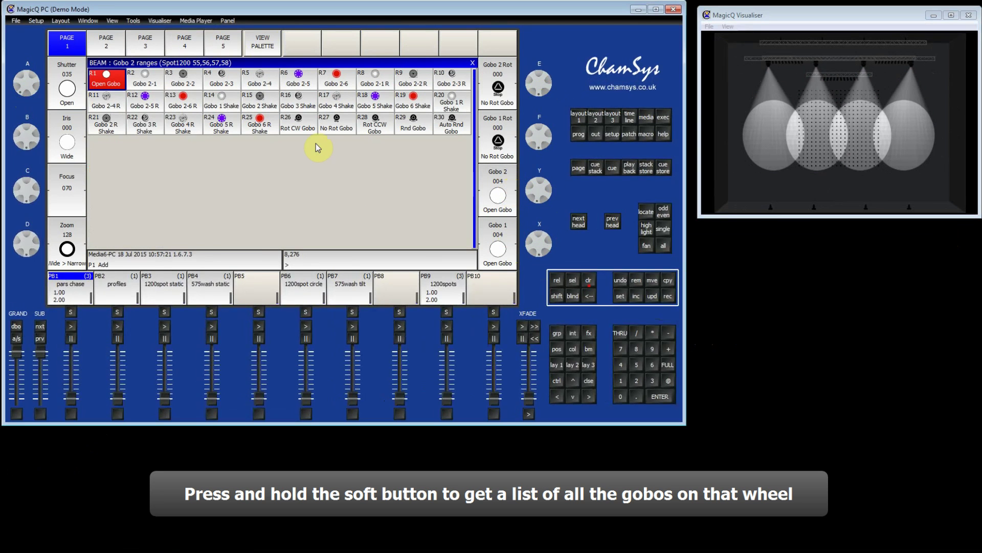
click(300, 84)
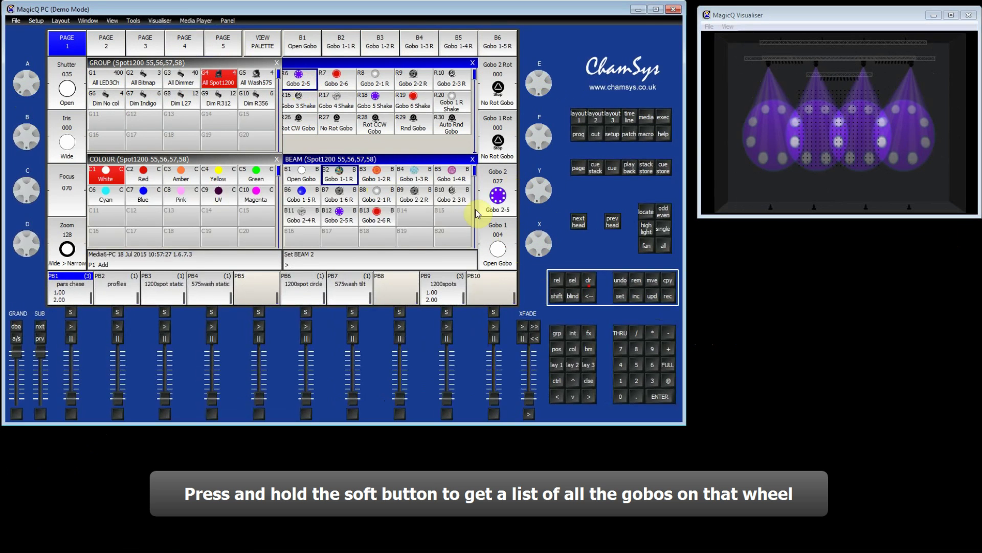
click(504, 203)
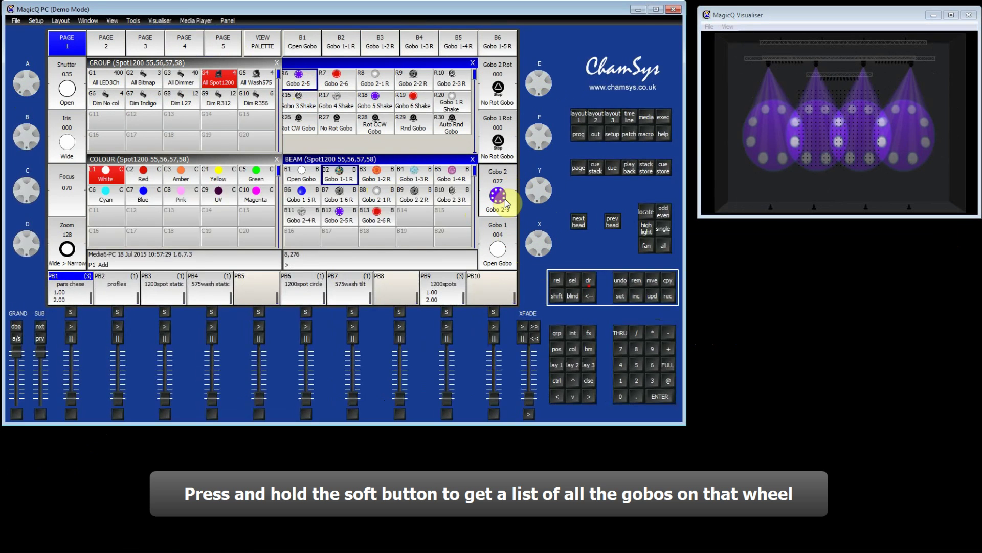
click(346, 85)
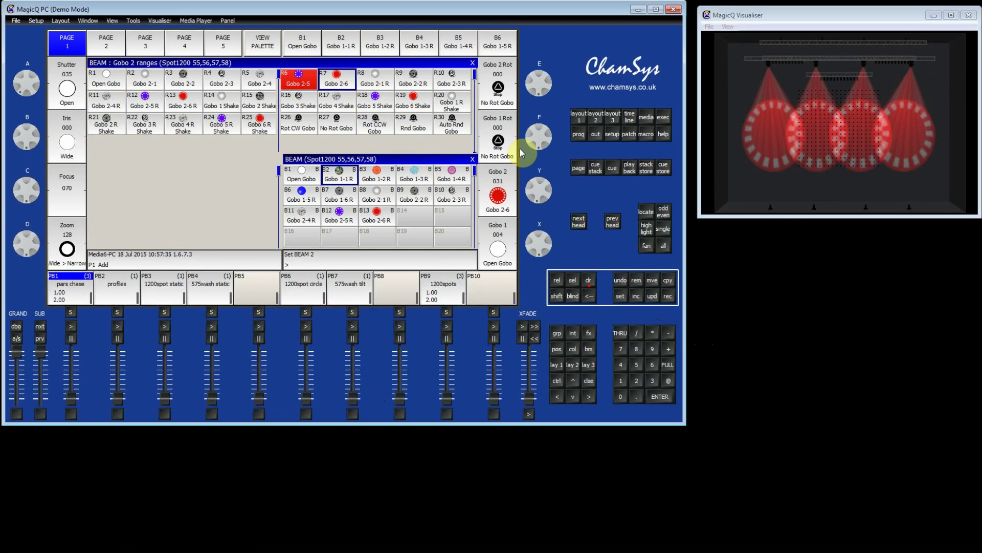
Step: Show the Outputs window with the four Spot 1200 heads' live channel values
click(596, 136)
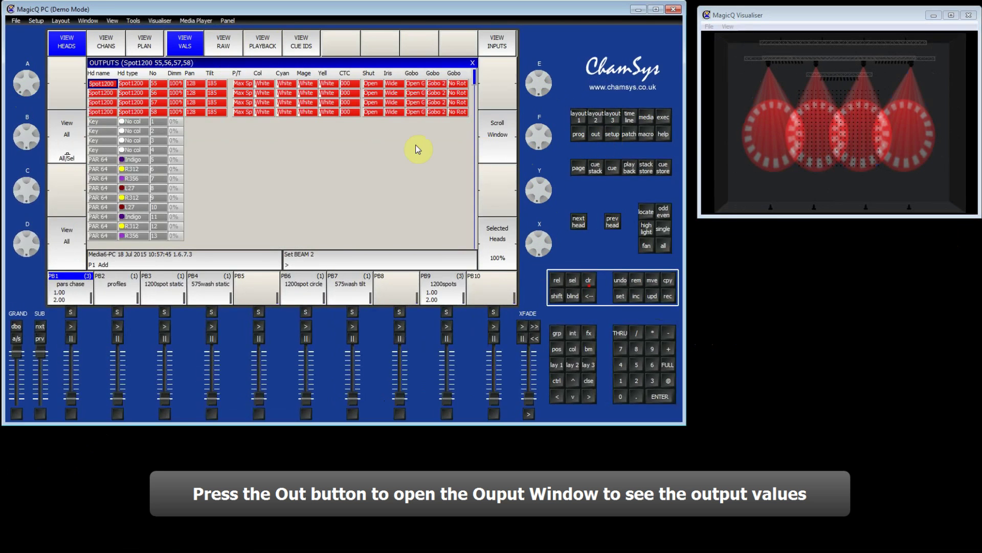